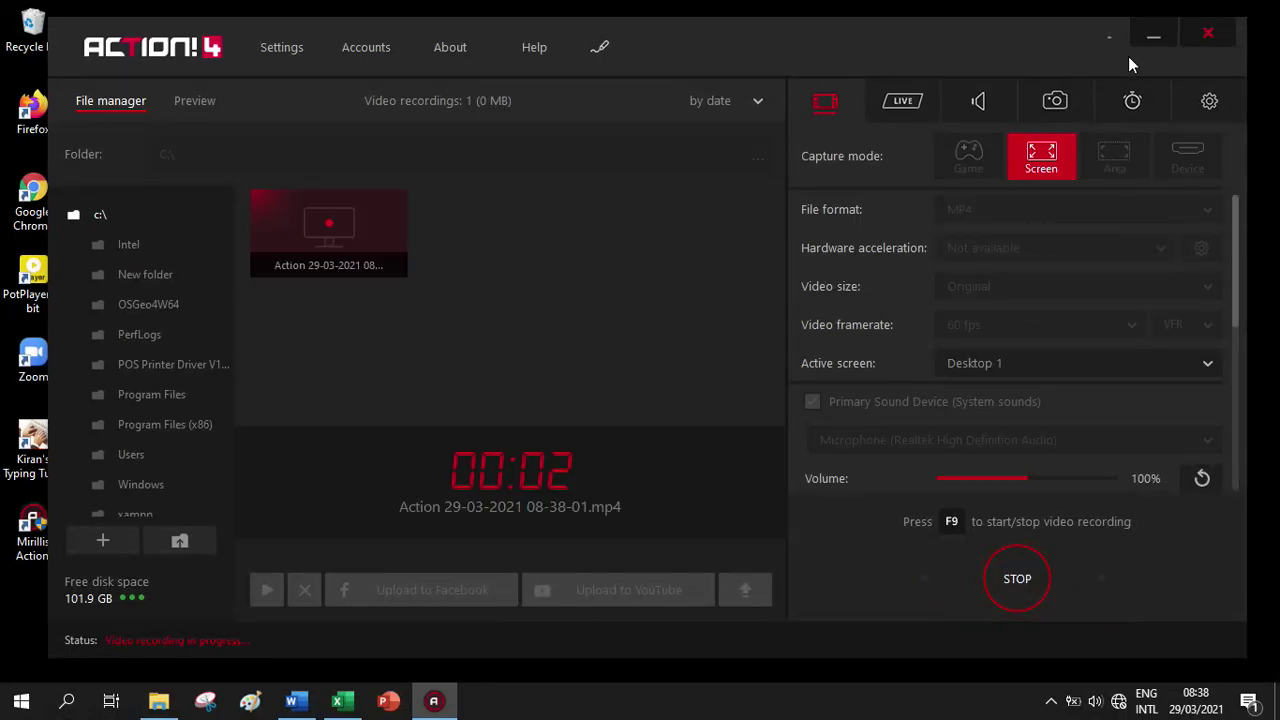
# Minimize the Action! recorder and start a blank Word document from the taskbar
pyautogui.click(1153, 37)
pyautogui.click(296, 702)
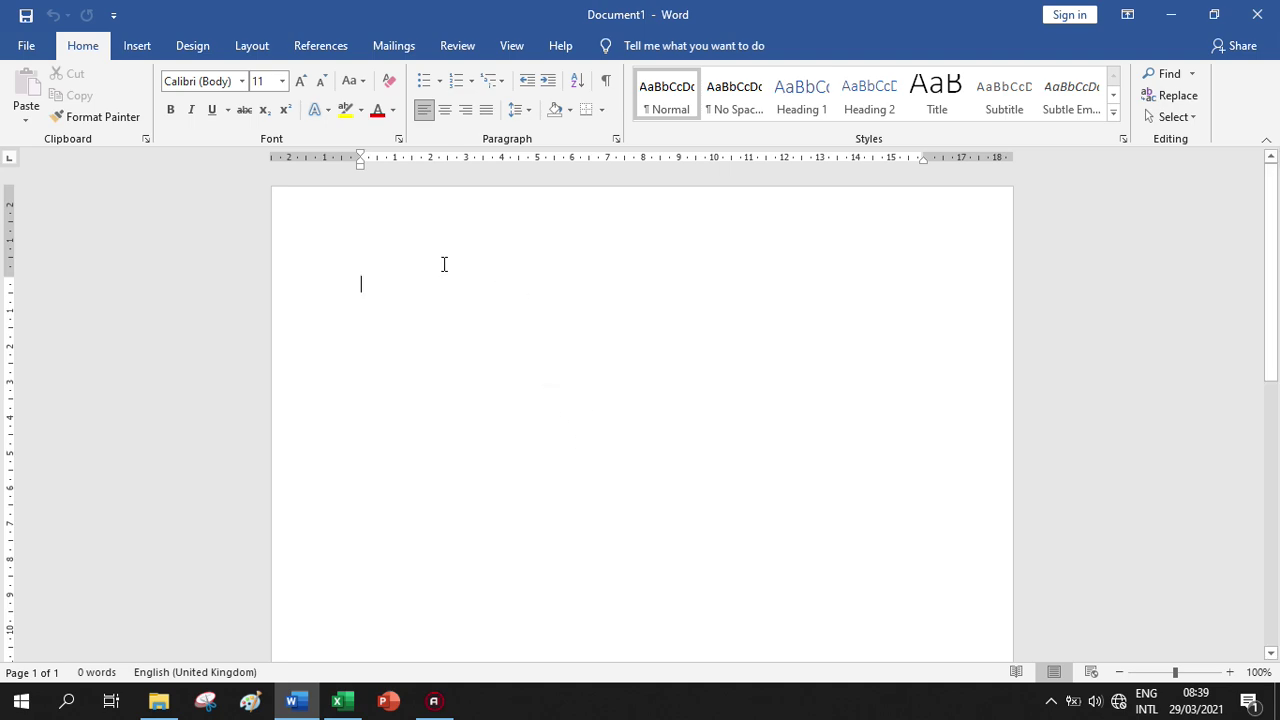
# Open Page Borders from the Design tab and choose the Box setting for the whole page
pyautogui.click(191, 47)
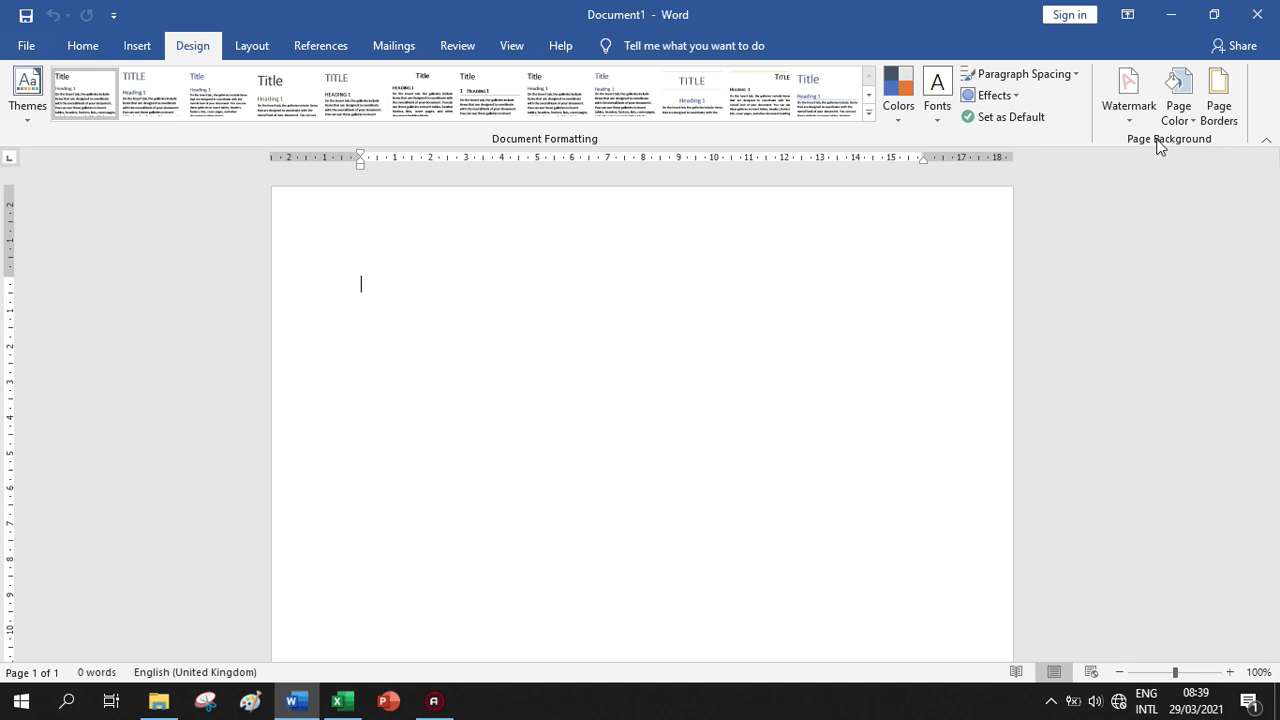
pyautogui.click(1227, 117)
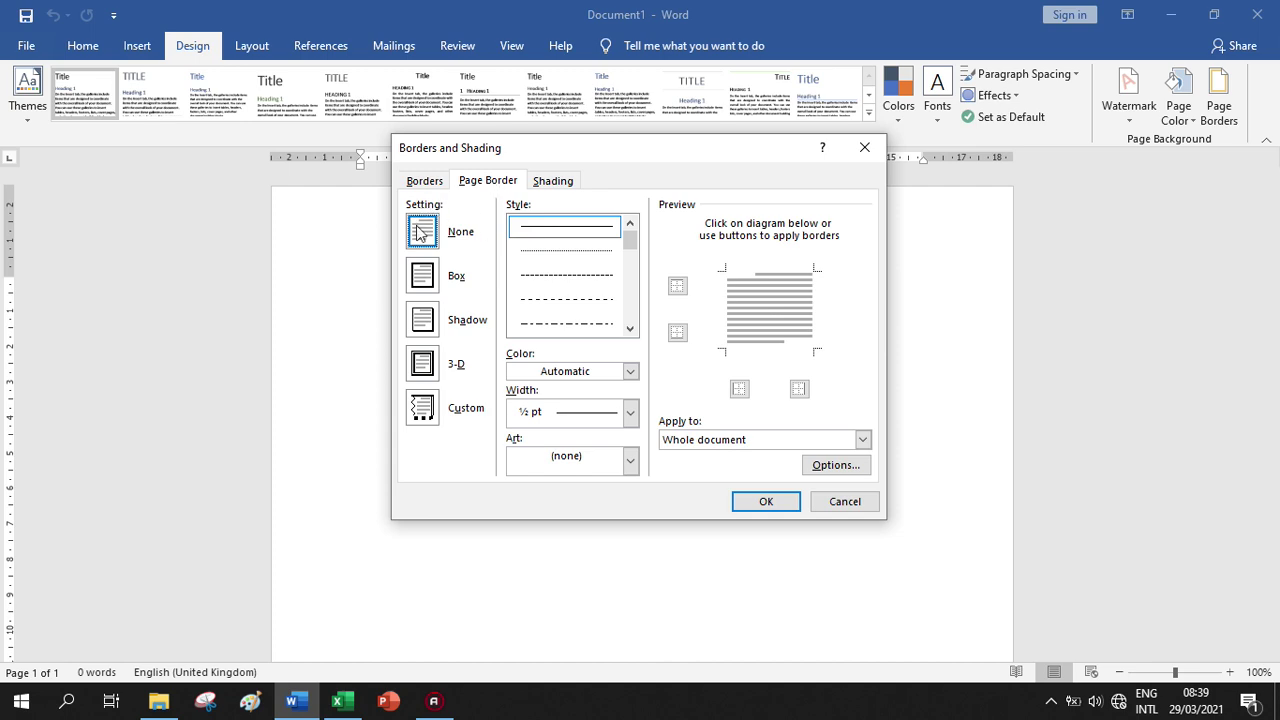
pyautogui.click(424, 280)
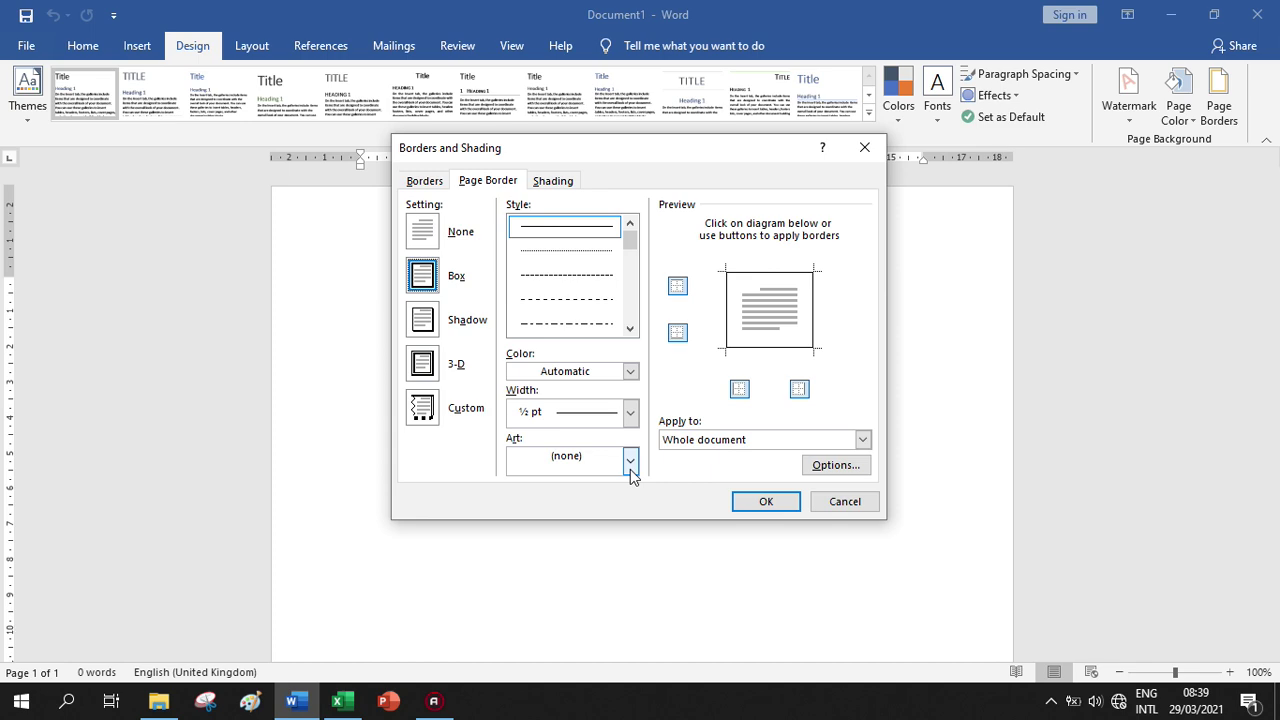
pyautogui.click(630, 466)
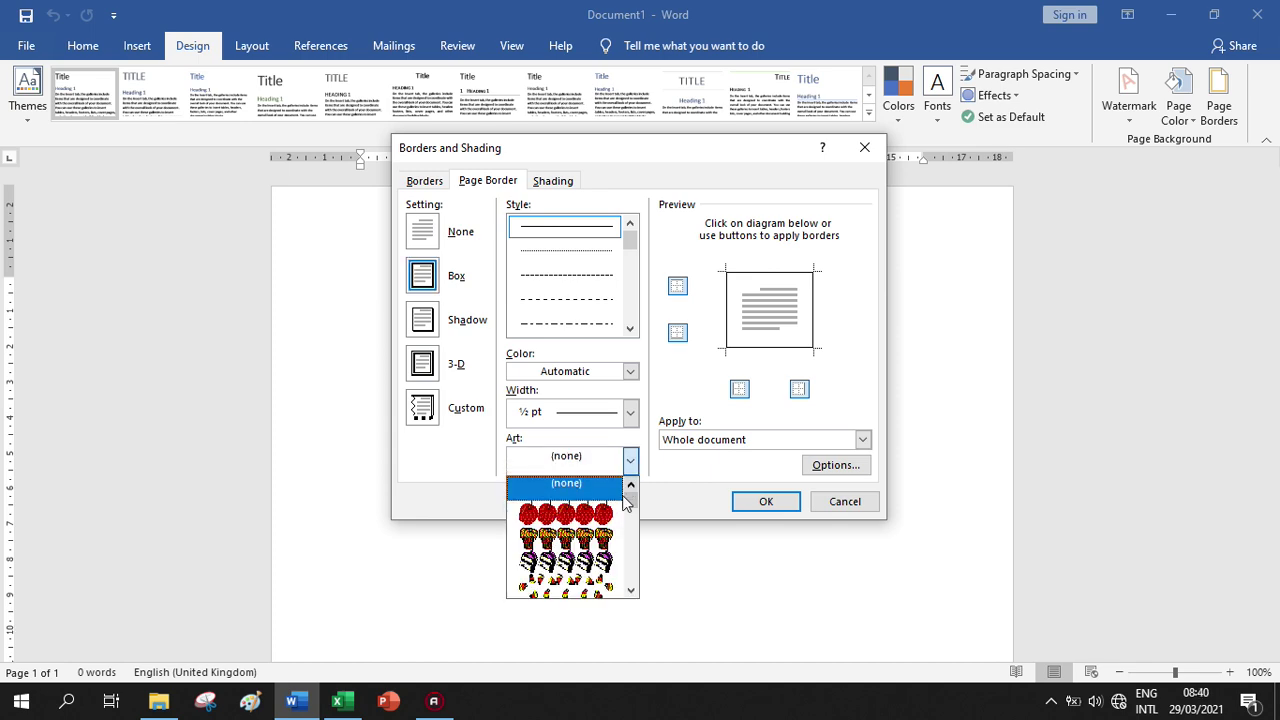
# Choose the gingerbread-man art page border at 31 pt and apply it to the page
pyautogui.scroll(-1, 592, 548)
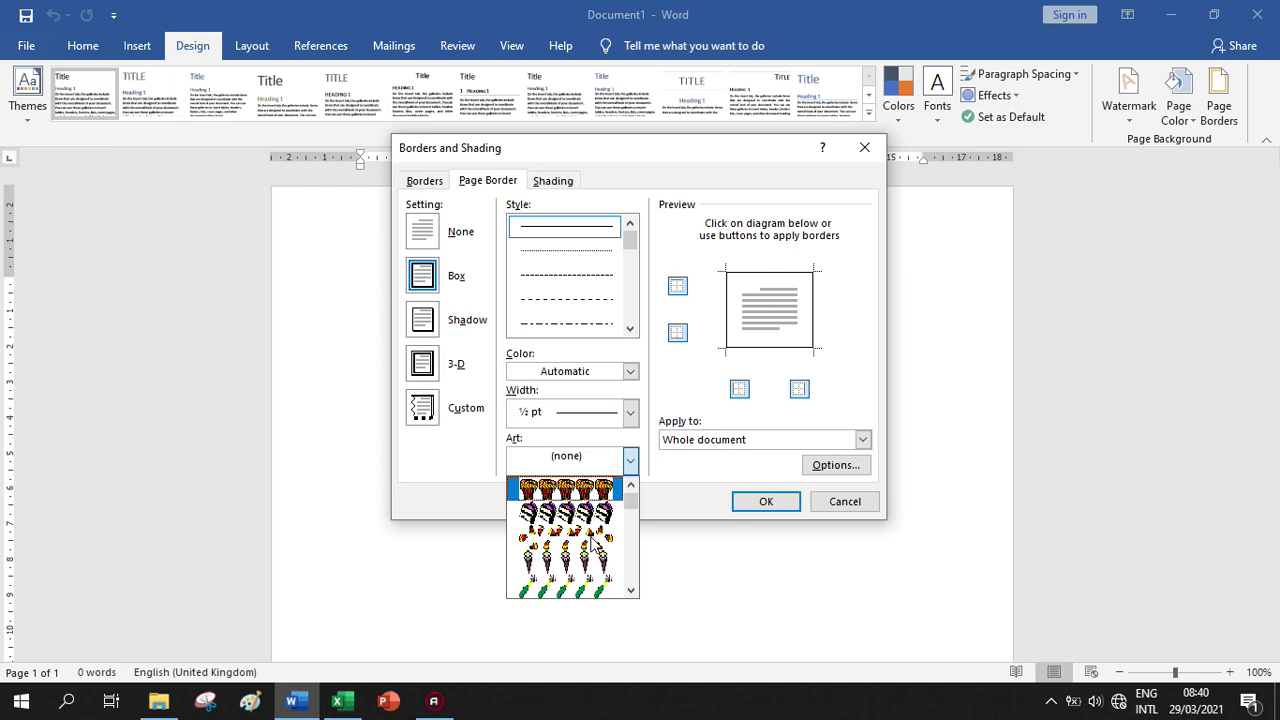
pyautogui.scroll(1, 592, 541)
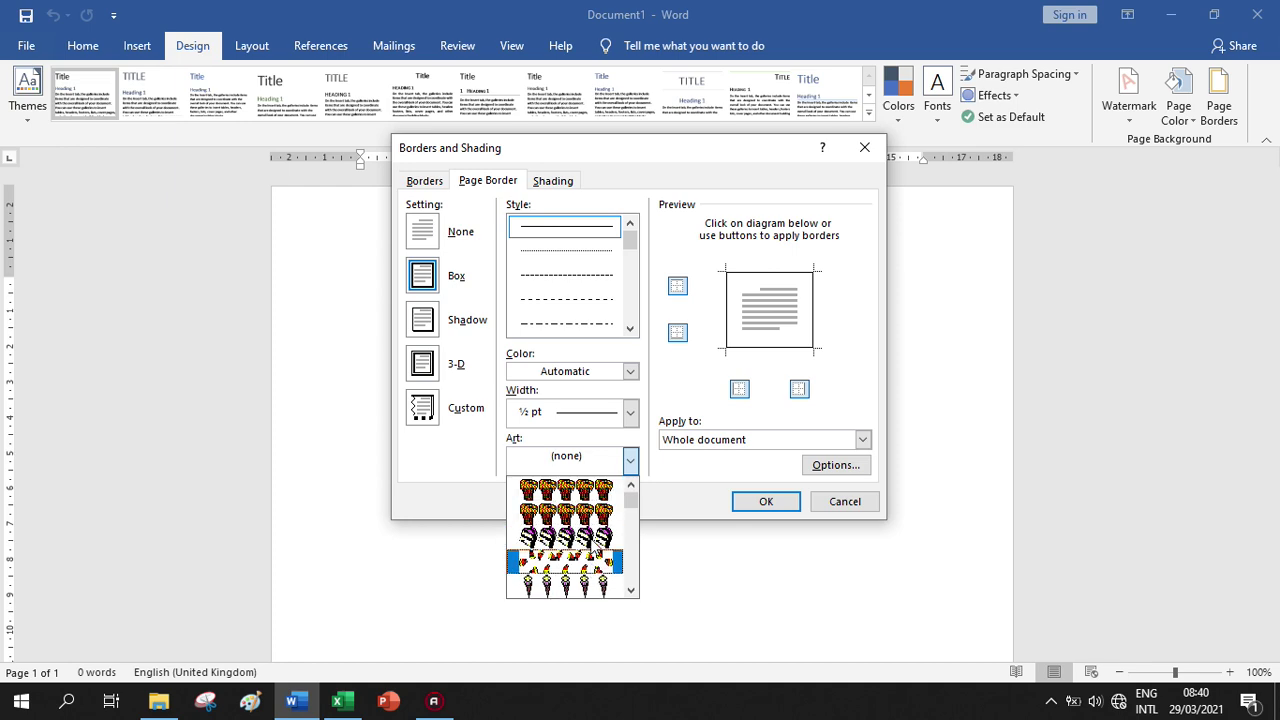
pyautogui.scroll(-2, 595, 555)
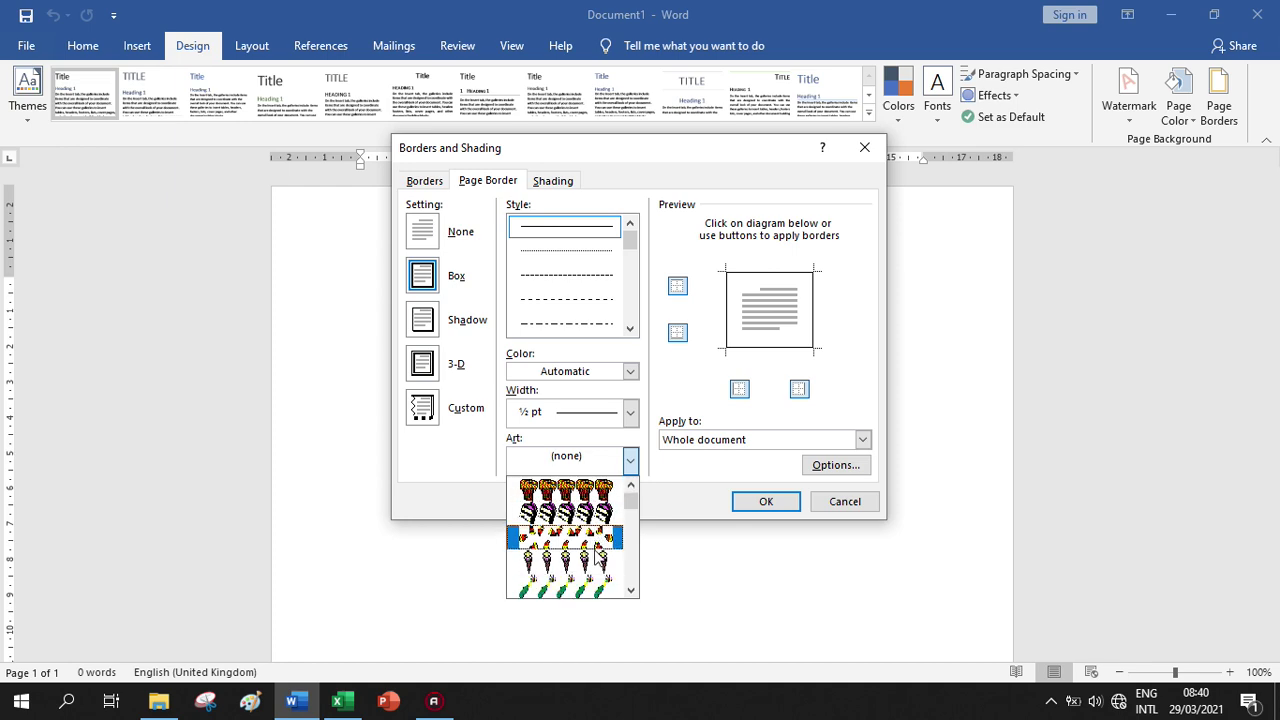
pyautogui.scroll(-2, 597, 558)
pyautogui.scroll(-2, 597, 558)
pyautogui.scroll(-2, 597, 558)
pyautogui.scroll(-2, 597, 558)
pyautogui.scroll(-2, 597, 558)
pyautogui.scroll(-2, 597, 558)
pyautogui.scroll(-3, 597, 558)
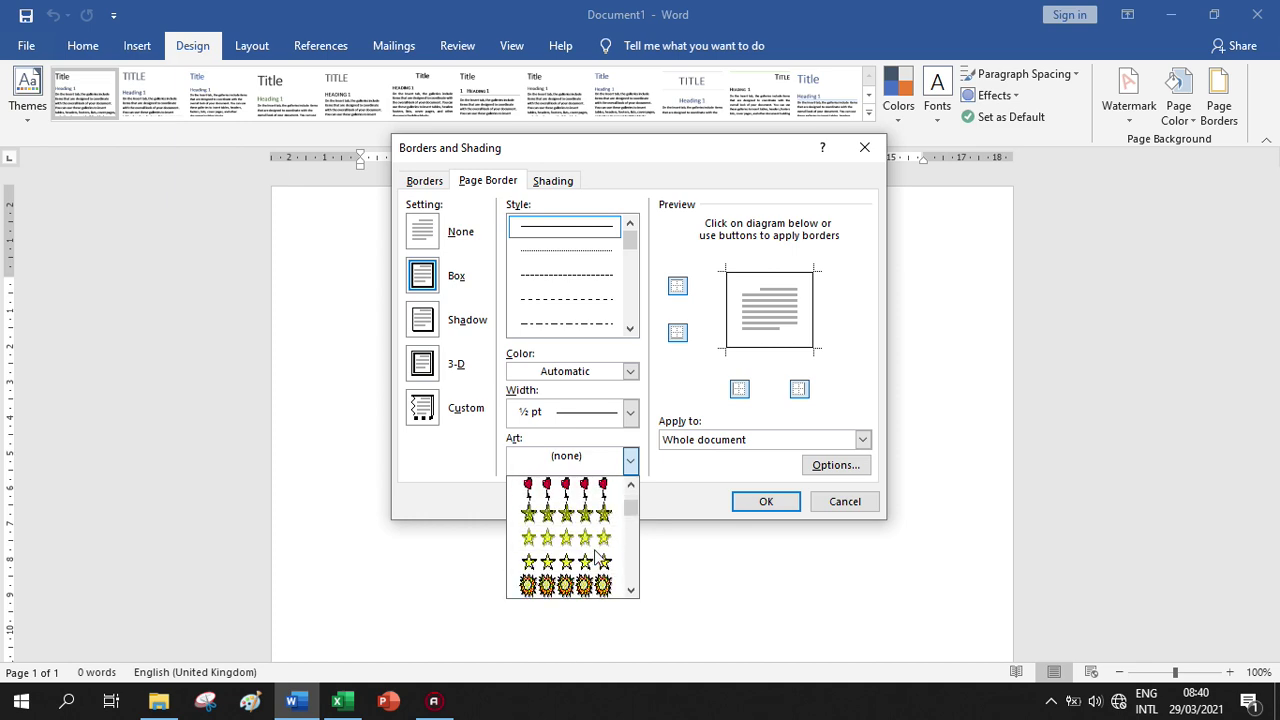
pyautogui.scroll(-2, 597, 558)
pyautogui.scroll(-1, 636, 590)
pyautogui.scroll(-1, 636, 590)
pyautogui.scroll(-1, 620, 580)
pyautogui.scroll(-2, 603, 562)
pyautogui.scroll(-2, 603, 562)
pyautogui.scroll(-2, 603, 562)
pyautogui.scroll(-1, 603, 562)
pyautogui.scroll(-2, 603, 562)
pyautogui.scroll(-2, 603, 562)
pyautogui.scroll(-2, 603, 562)
pyautogui.scroll(-2, 603, 562)
pyautogui.scroll(-2, 603, 562)
pyautogui.scroll(-2, 603, 562)
pyautogui.scroll(-2, 603, 562)
pyautogui.scroll(-2, 603, 562)
pyautogui.scroll(-2, 603, 562)
pyautogui.scroll(-2, 603, 562)
pyautogui.scroll(-2, 603, 562)
pyautogui.scroll(-2, 603, 562)
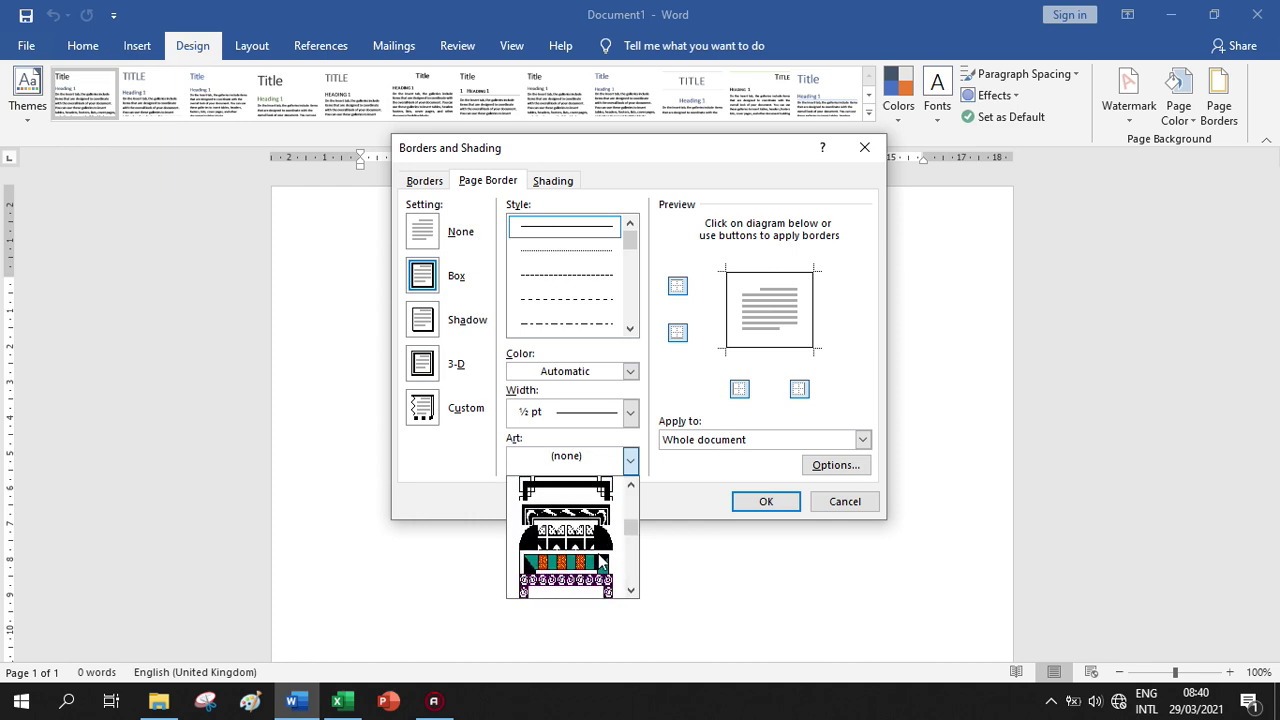
pyautogui.scroll(-1, 603, 562)
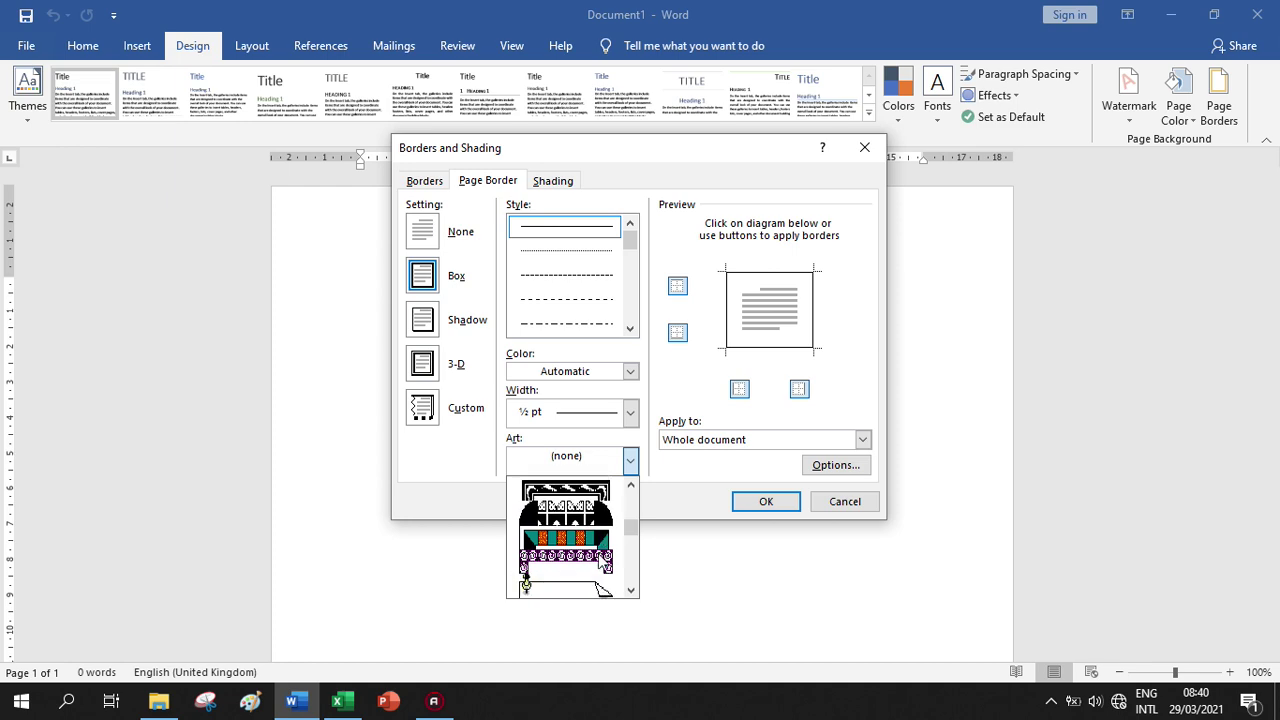
pyautogui.scroll(-1, 603, 562)
pyautogui.scroll(-1, 603, 562)
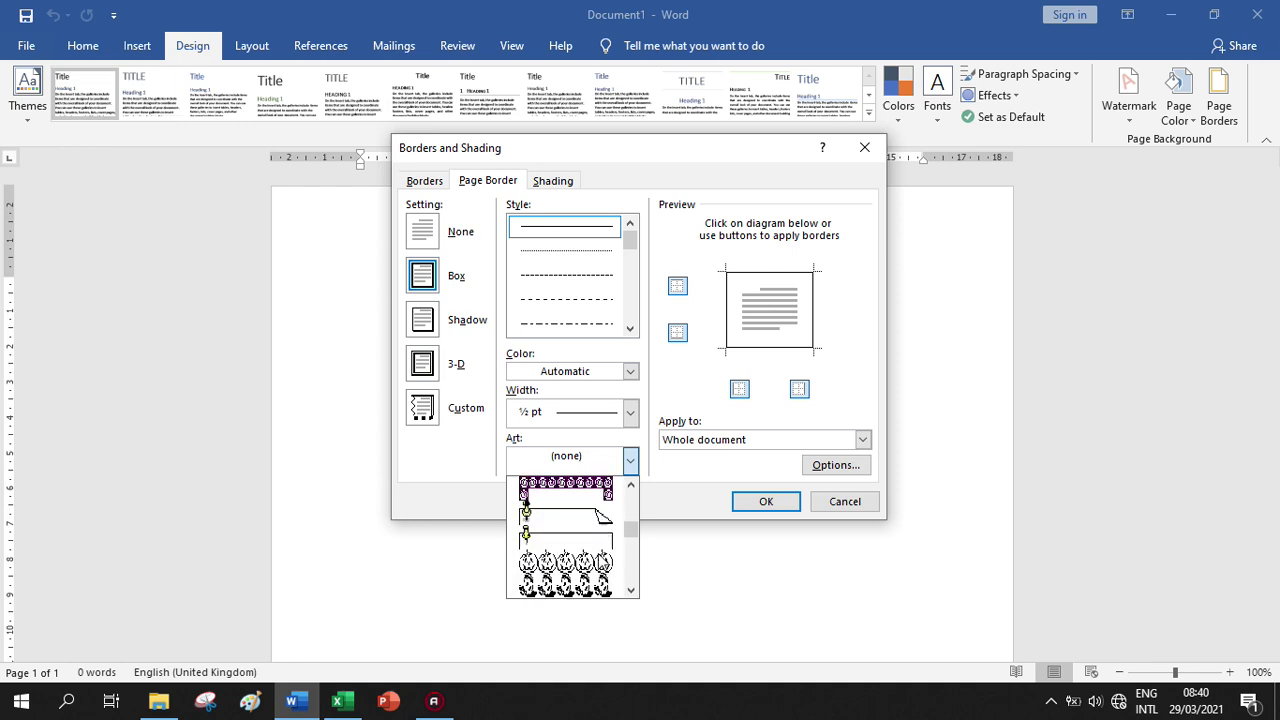
pyautogui.scroll(-1, 603, 562)
pyautogui.scroll(-1, 596, 530)
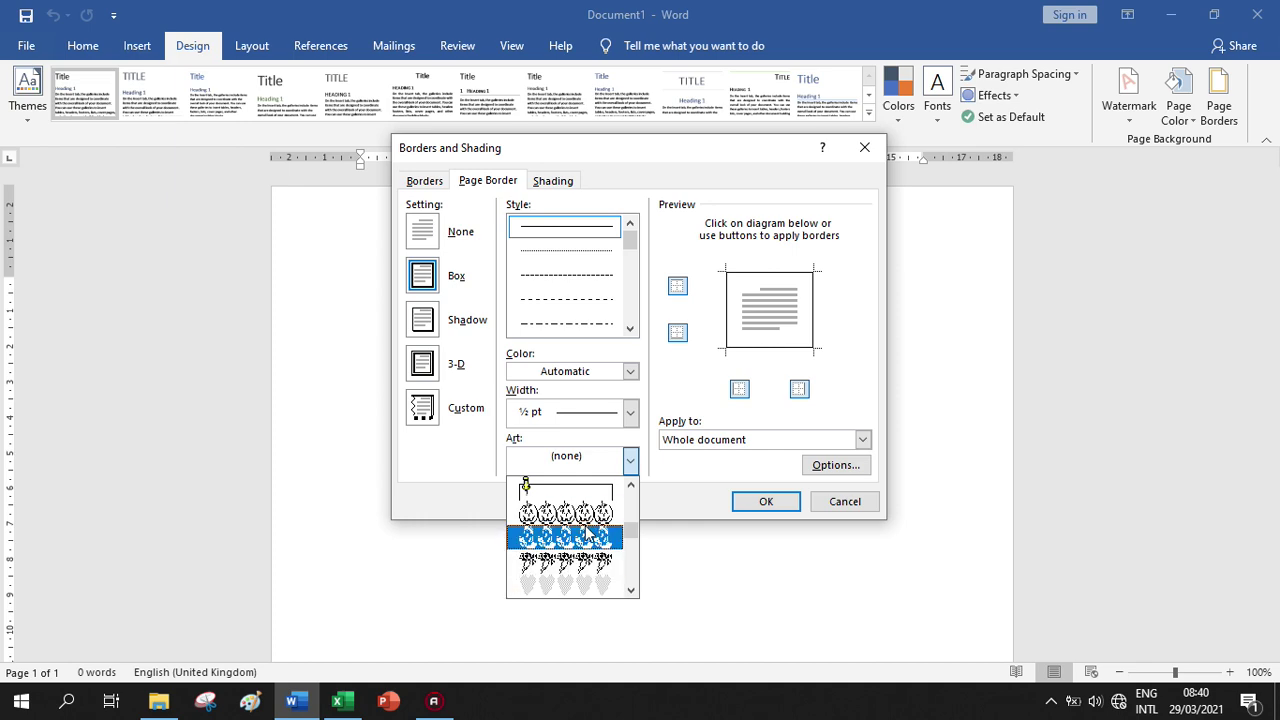
pyautogui.scroll(-1, 587, 562)
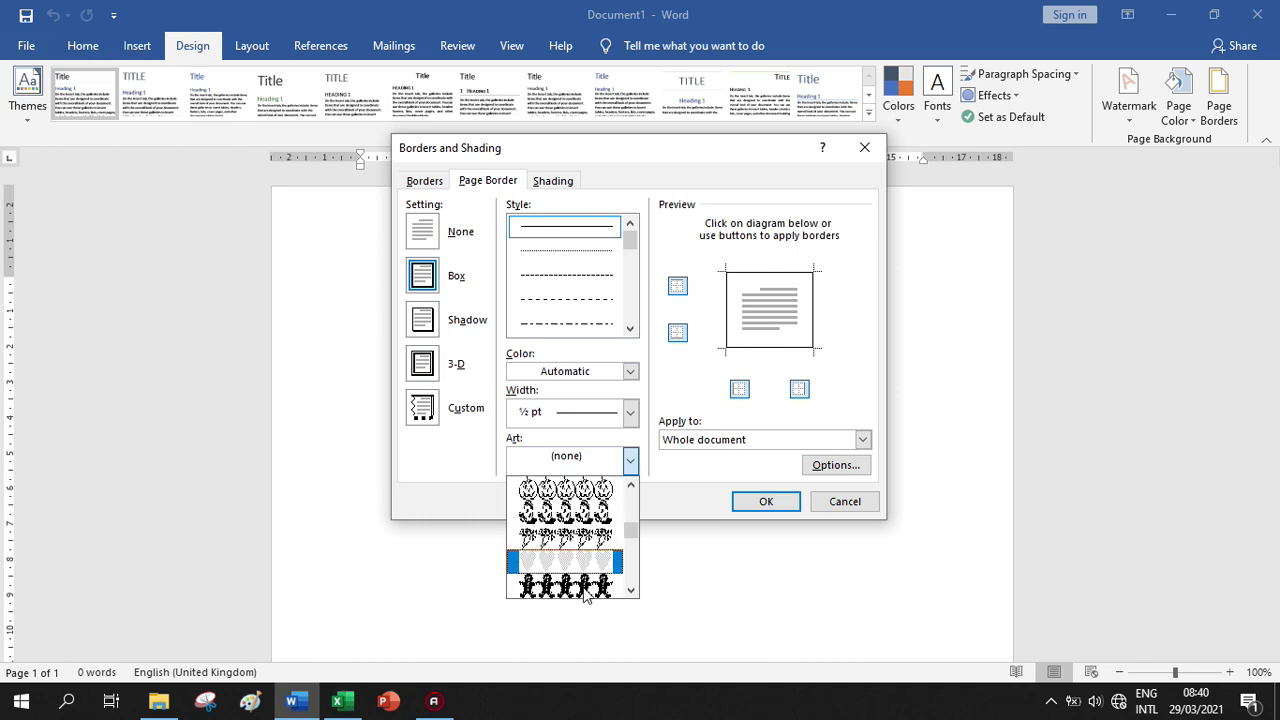
pyautogui.click(588, 588)
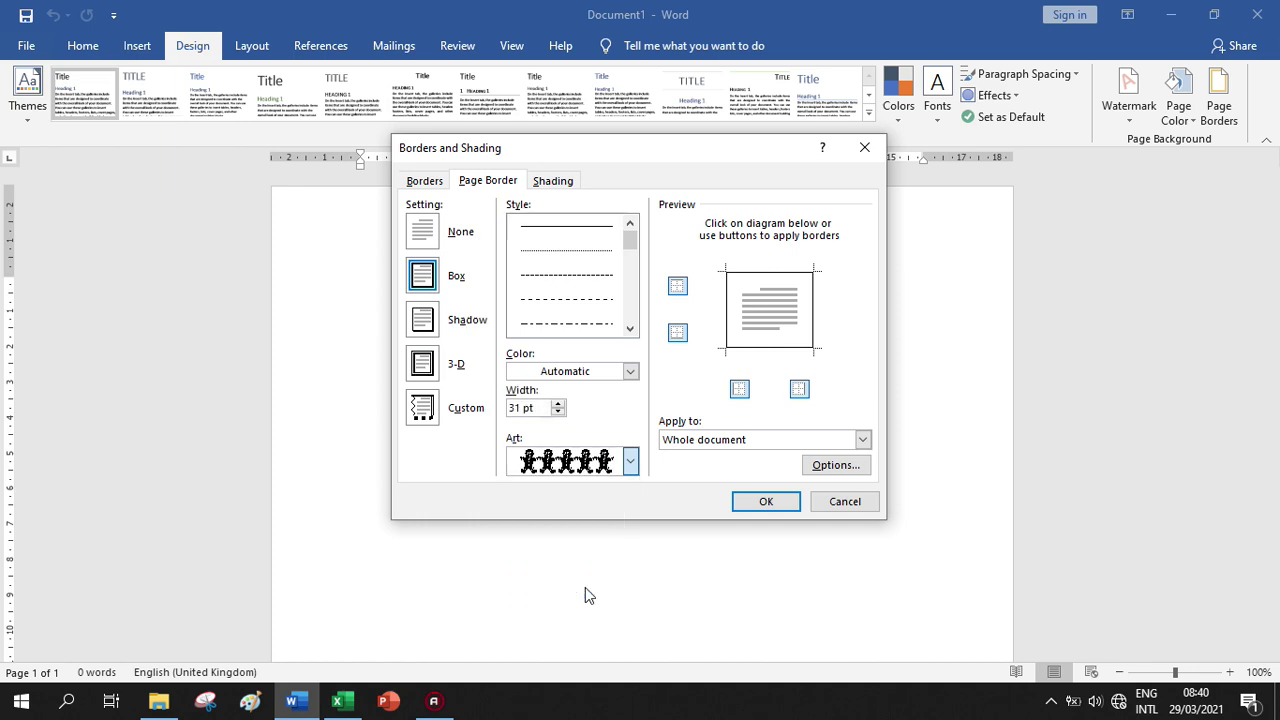
pyautogui.click(766, 502)
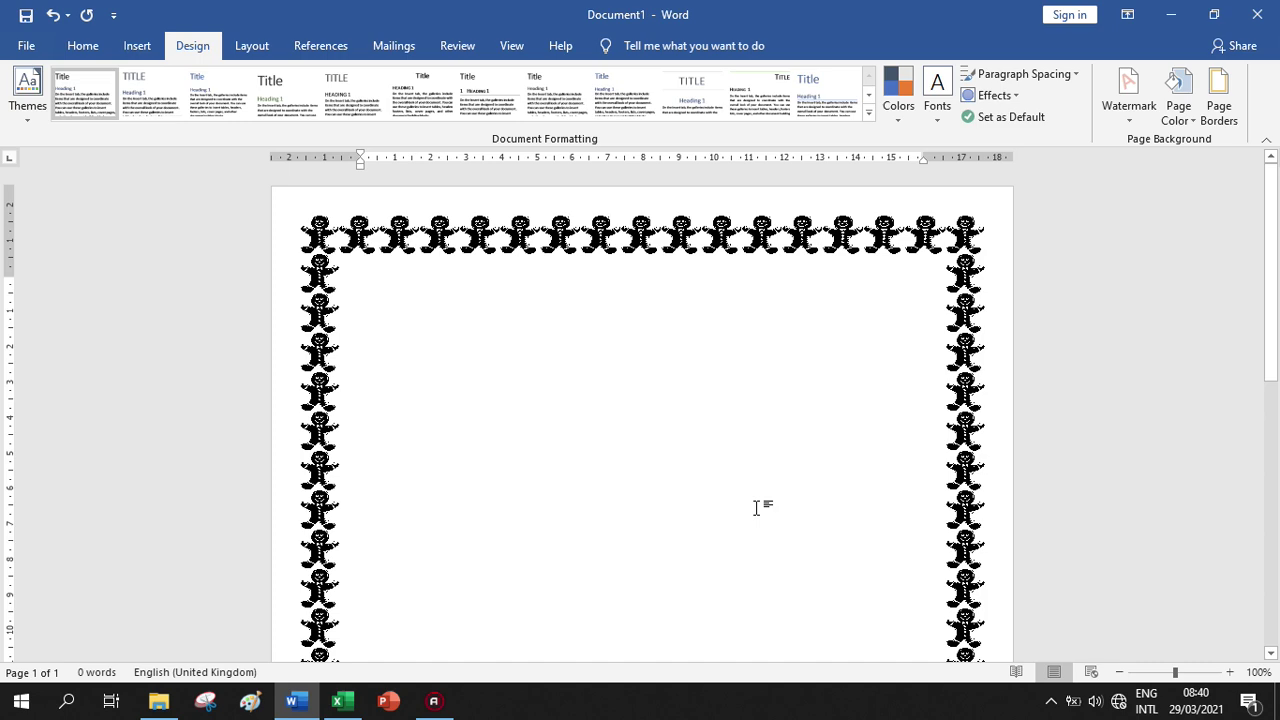
# Recolour the gingerbread-man page border yellow-gold and apply it
pyautogui.click(1220, 110)
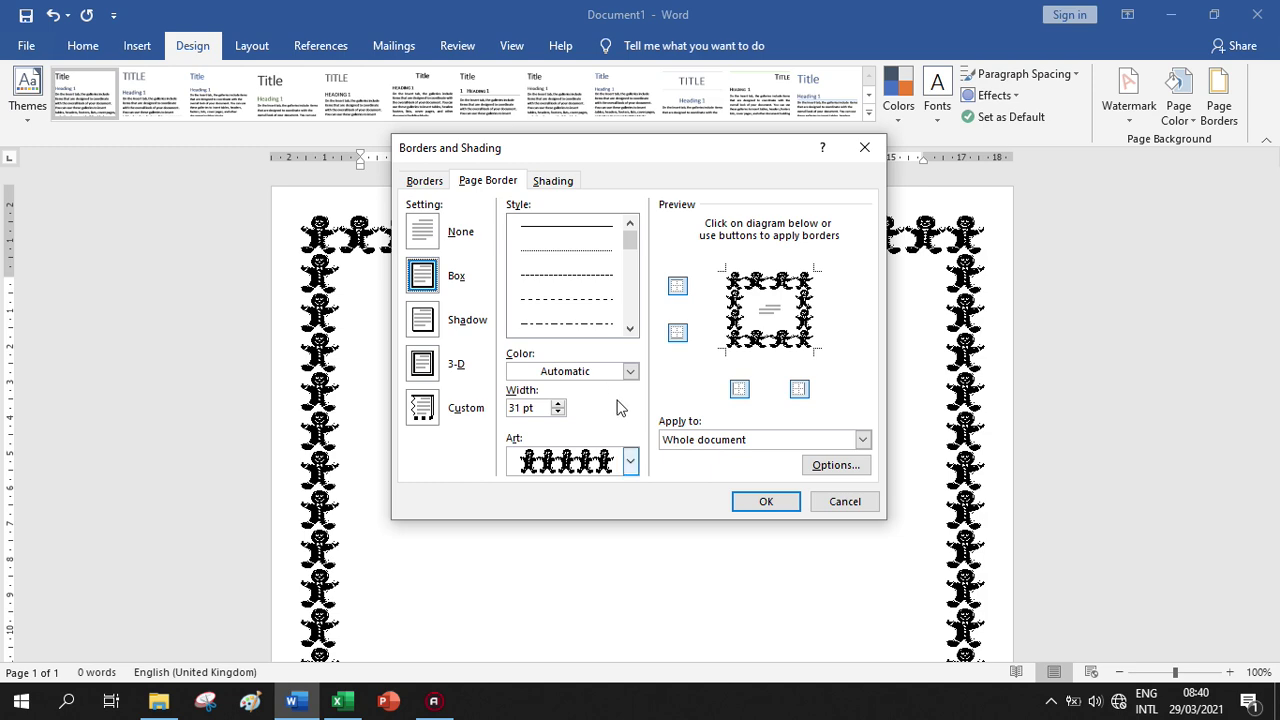
pyautogui.click(631, 372)
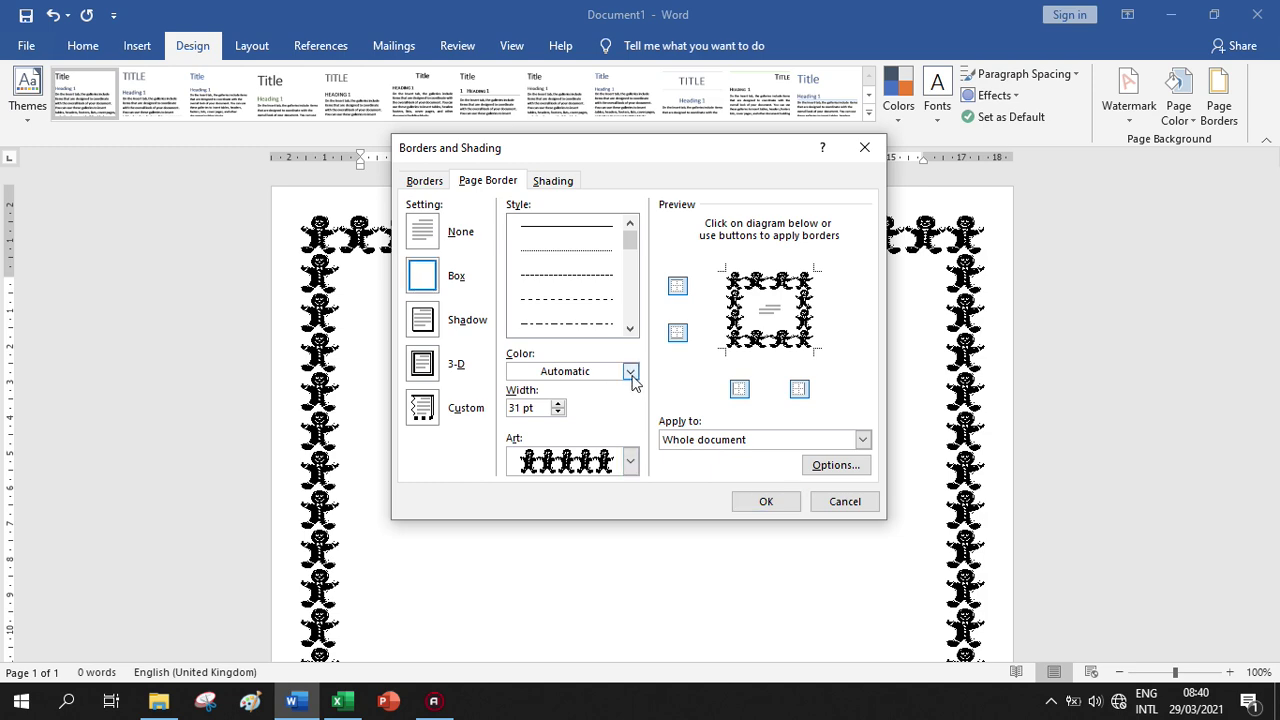
pyautogui.click(631, 374)
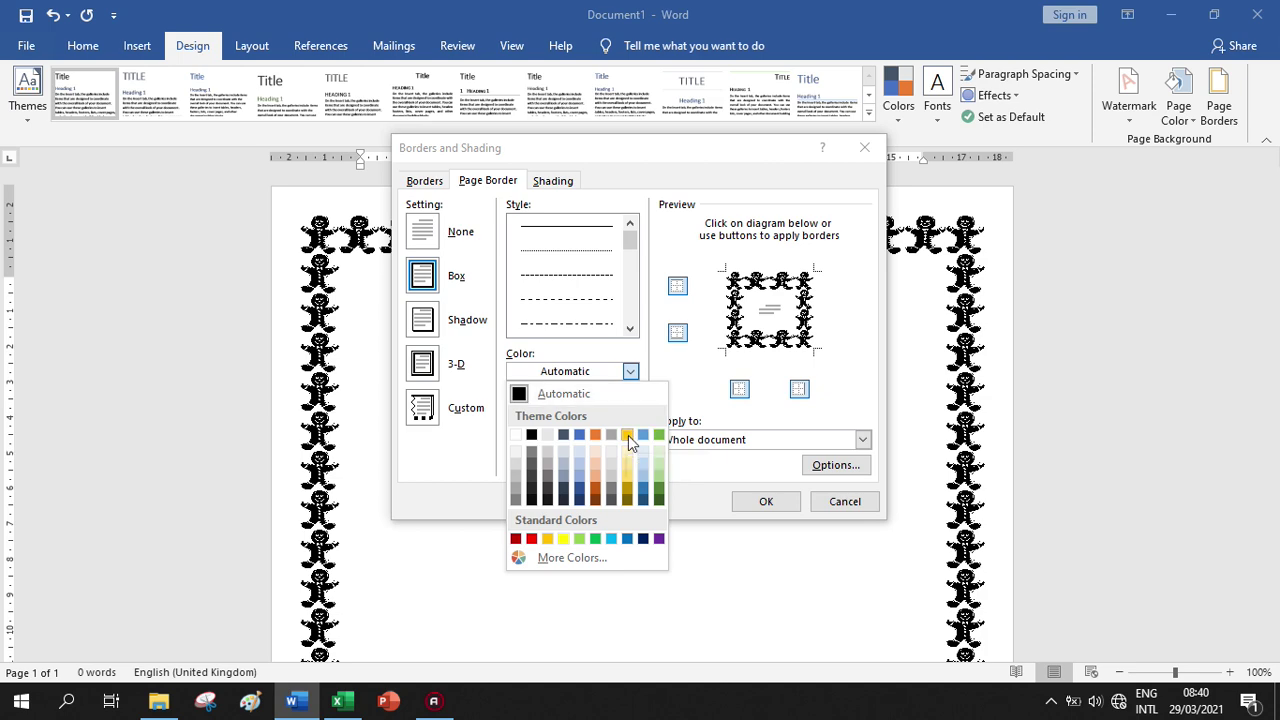
pyautogui.click(628, 436)
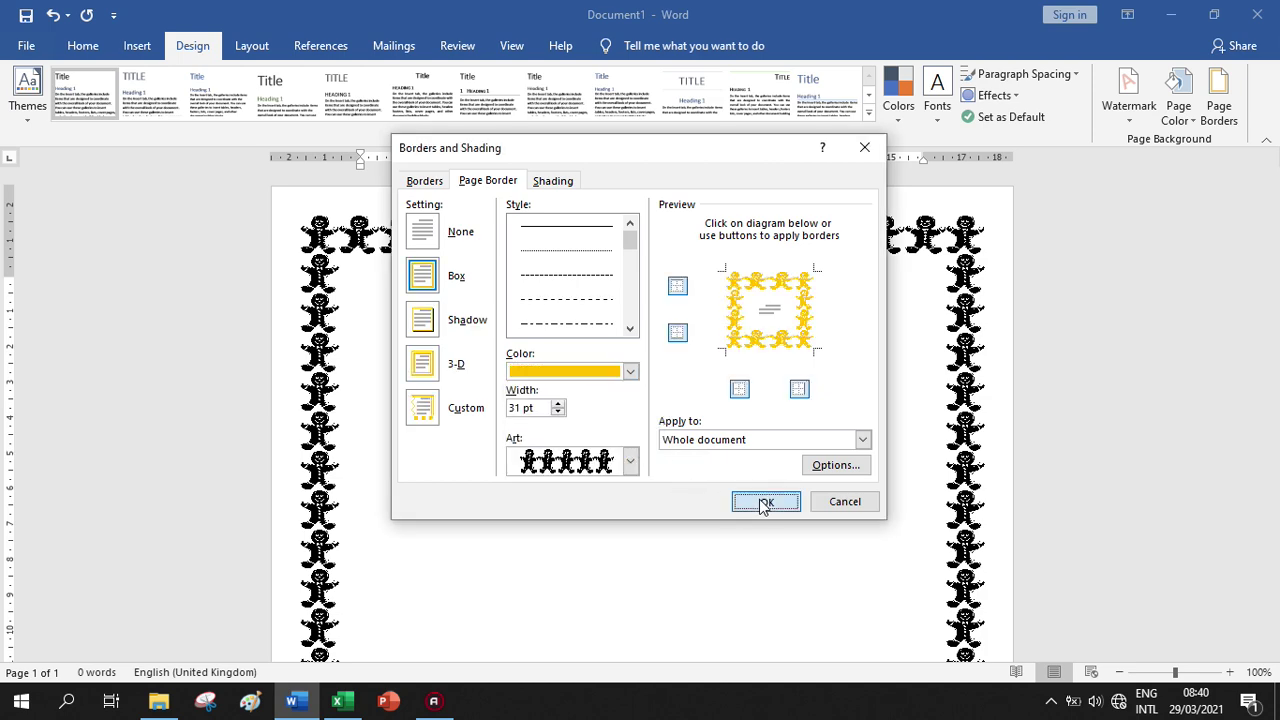
pyautogui.click(761, 500)
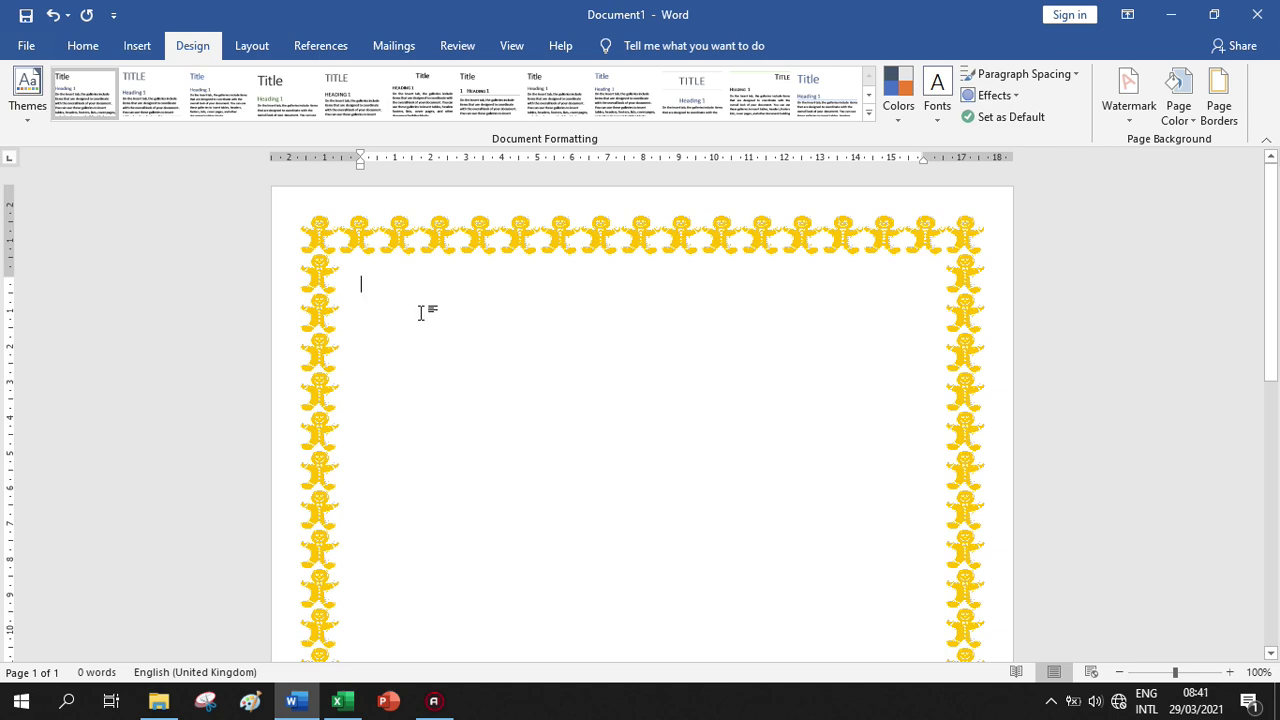
# Type the 'Nama' and 'Kelas' lines with tab-aligned colons, then select both lines
pyautogui.write('Nama')
pyautogui.press('Tab')
pyautogui.write(':')
pyautogui.write(' Kea')
pyautogui.write('l')
pyautogui.press('BackSpace')
pyautogui.press('BackSpace')
pyautogui.write('las')
pyautogui.press('Tab')
pyautogui.write(':')
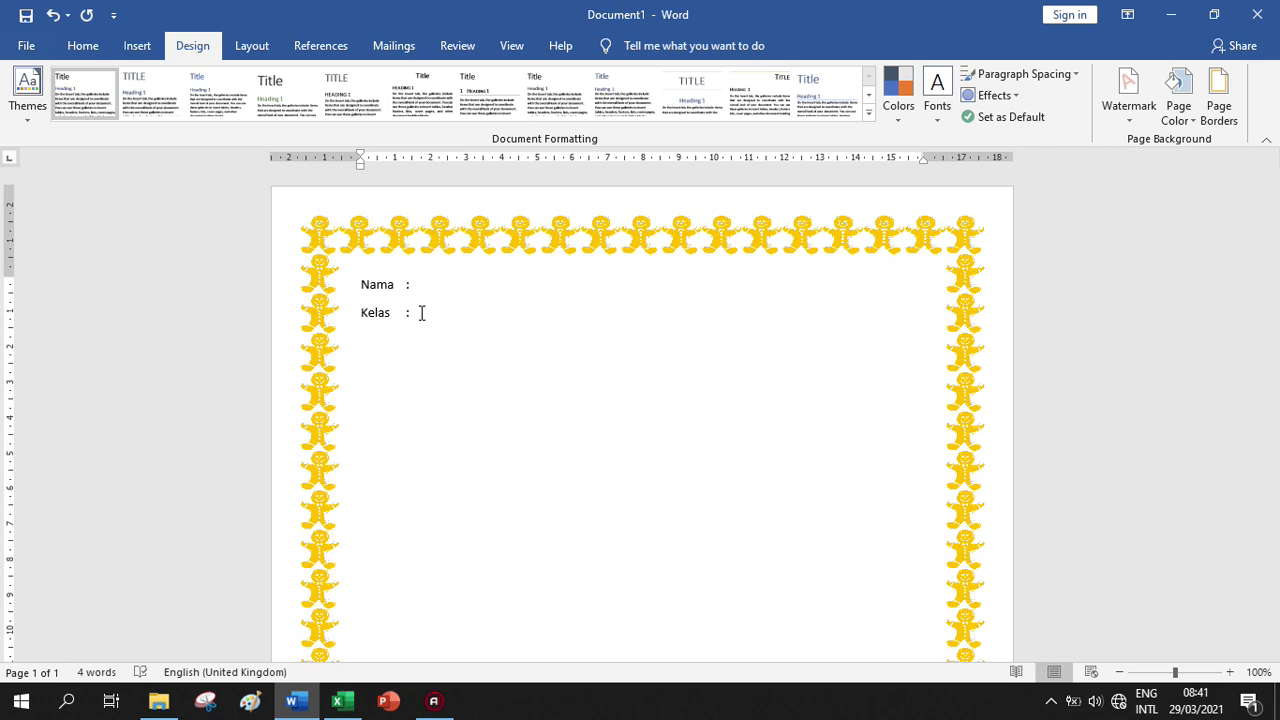
pyautogui.moveTo(356, 278); pyautogui.dragTo(486, 346)
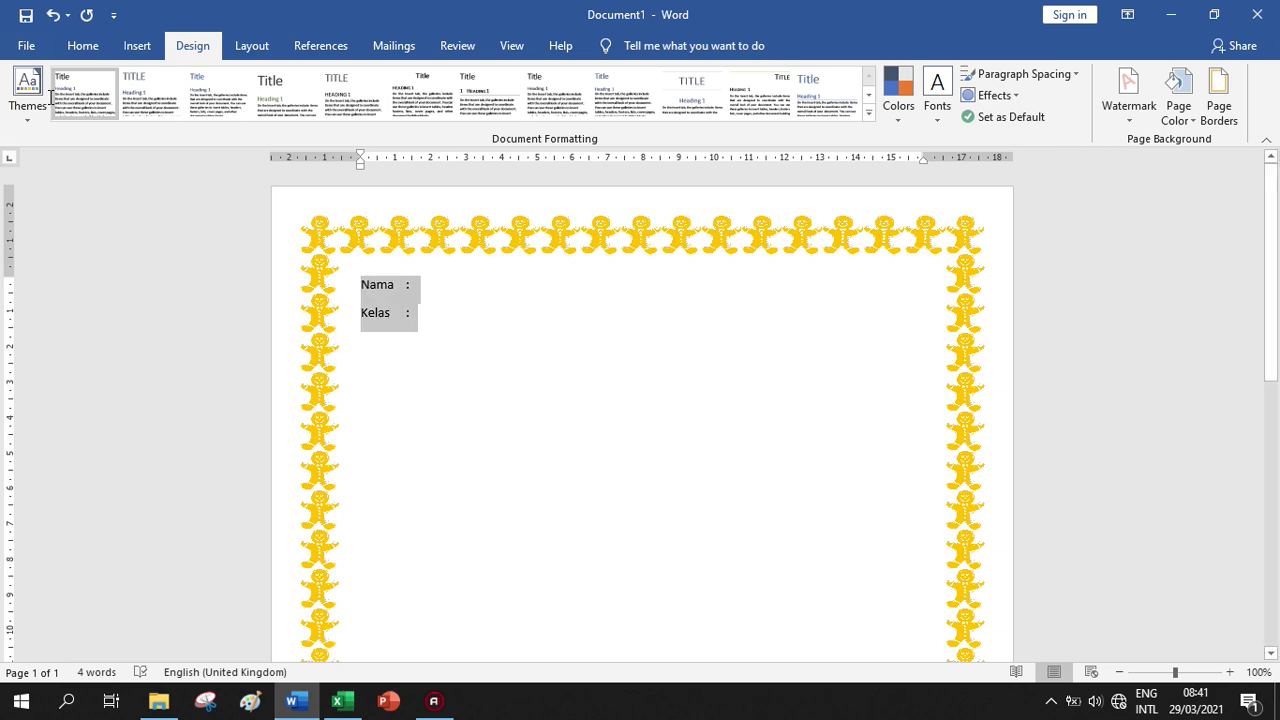
# Set the selected Nama and Kelas lines to 20 pt font size
pyautogui.click(84, 46)
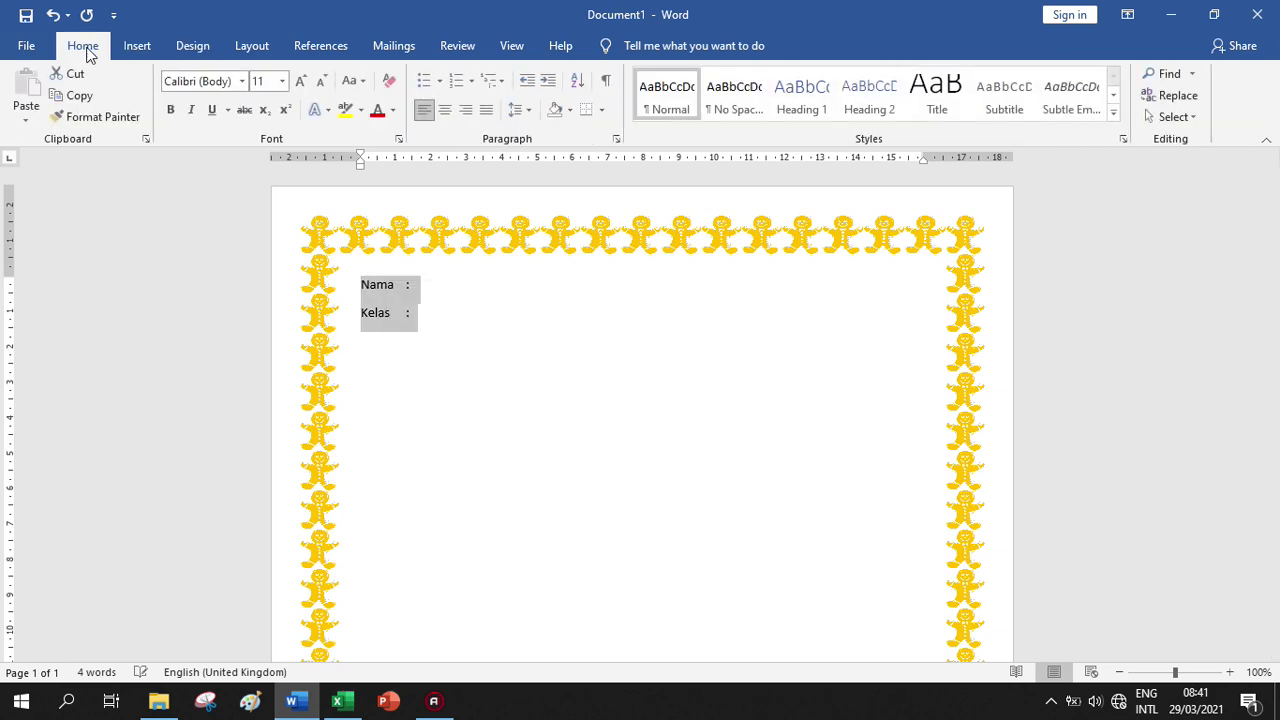
pyautogui.click(282, 81)
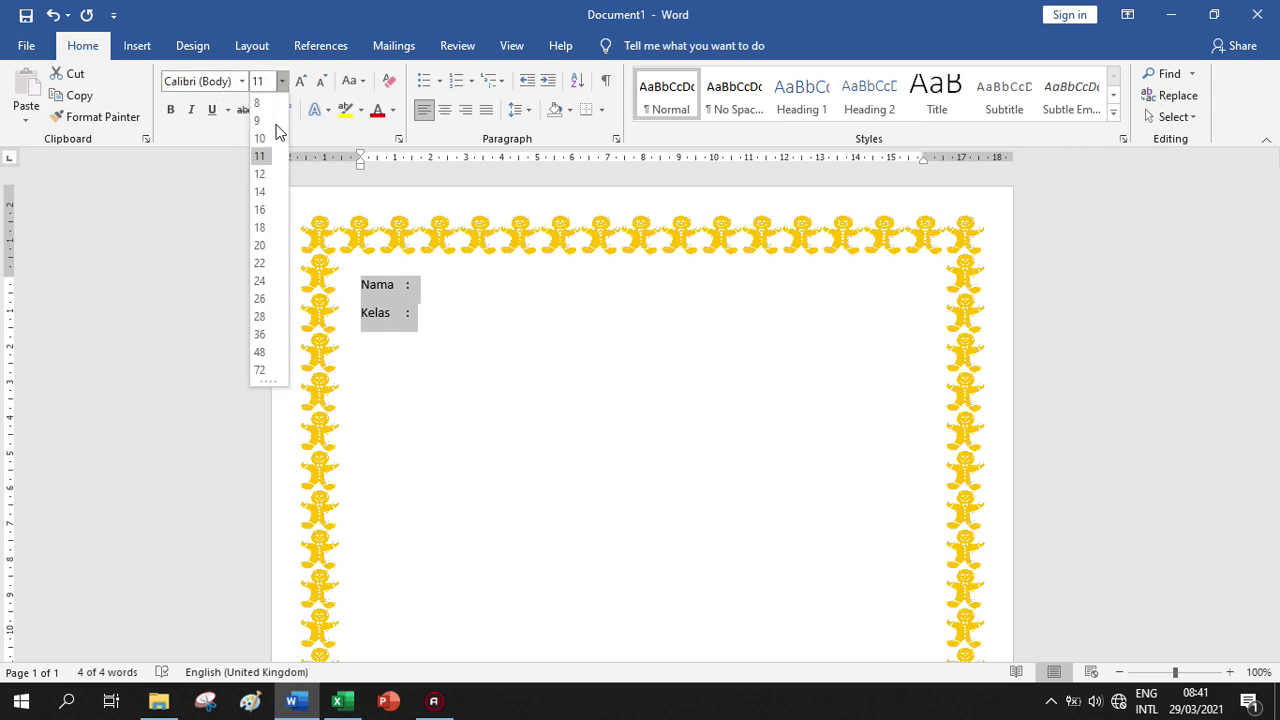
pyautogui.click(259, 245)
# Deselect the text, place the cursor after 'Kelas :', and minimize Word
pyautogui.click(495, 292)
pyautogui.click(470, 335)
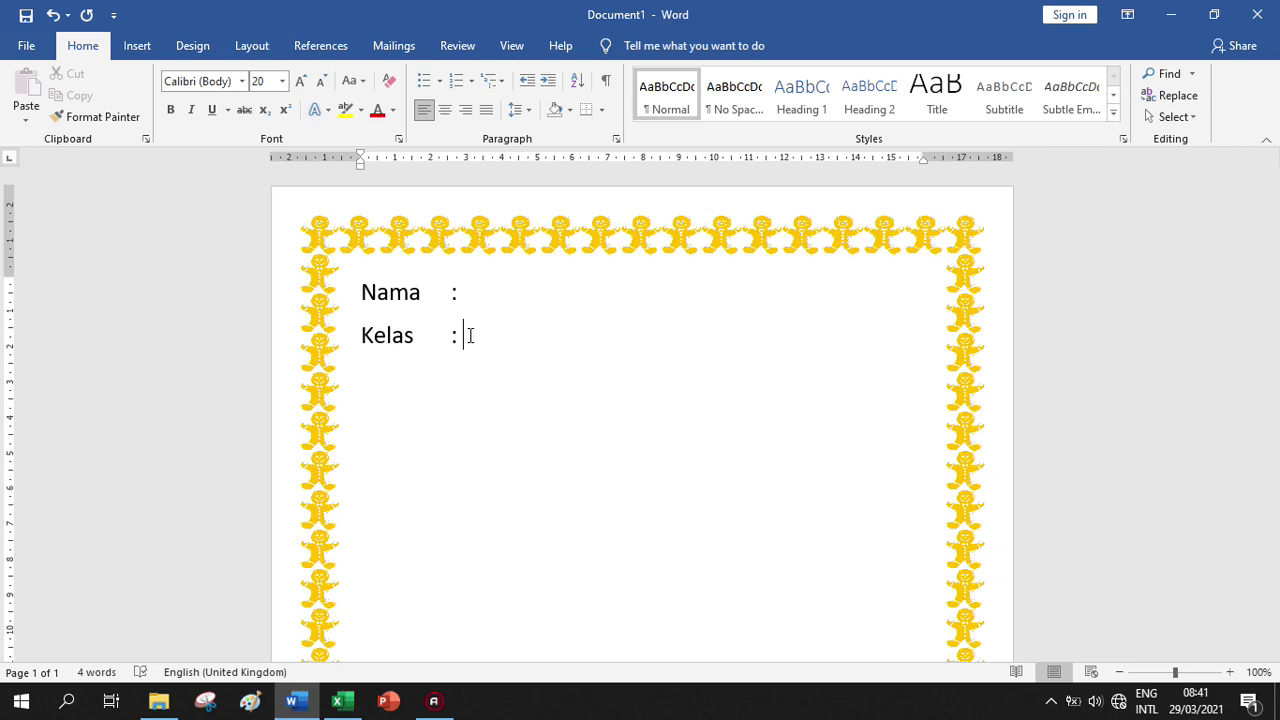
pyautogui.click(1164, 12)
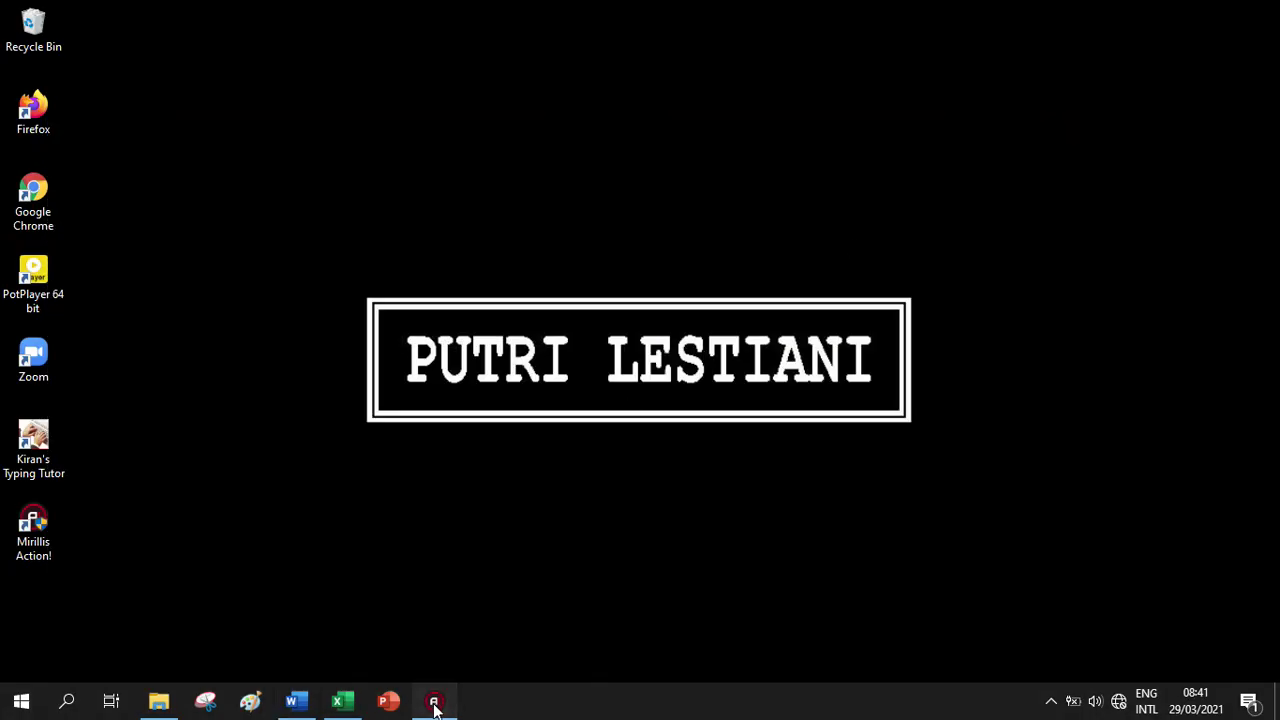